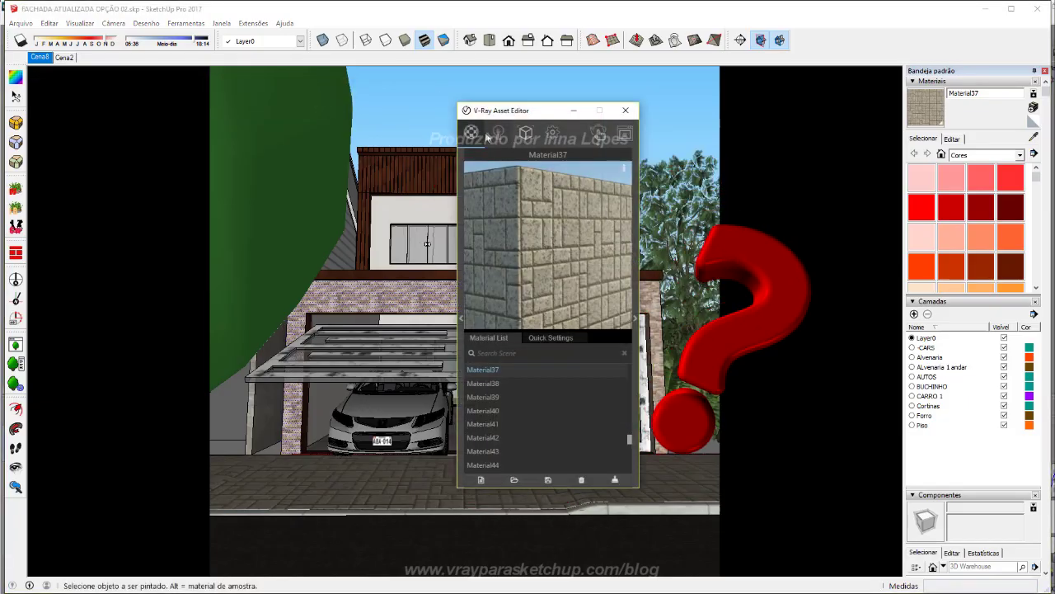
- Show the V-Ray Geometry list, then the Settings tab's camera, render output and GI options
{"action": "left_click", "coordinate": [525, 133]}
{"action": "left_click", "coordinate": [552, 133]}
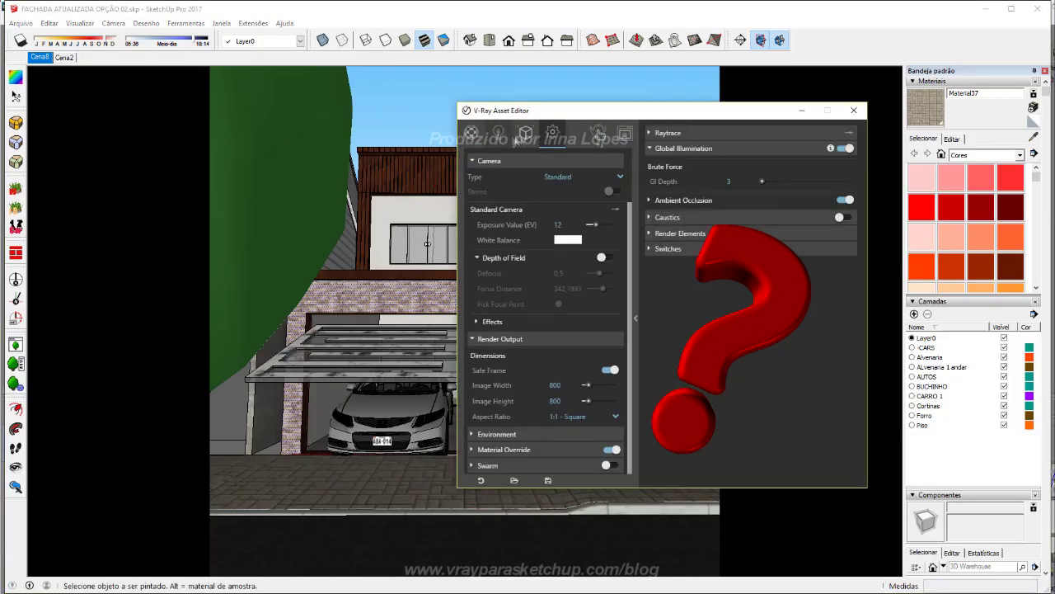
{"action": "left_click", "coordinate": [498, 132]}
{"action": "left_click", "coordinate": [471, 132]}
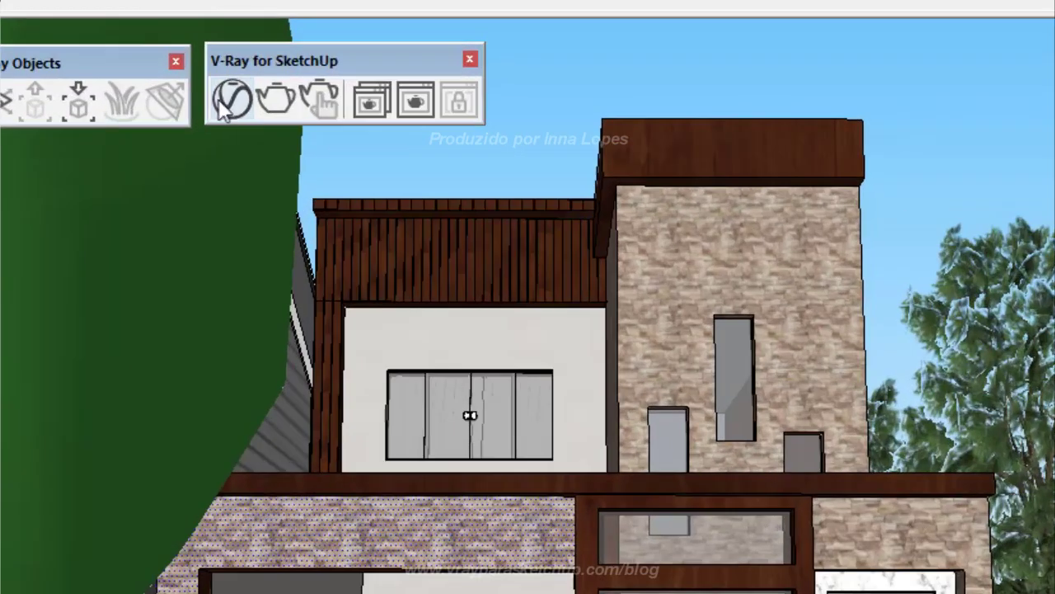
- Review the SunLight and VizPeople_non_commercial_hdr_v1_02.hdr sky image, then orbit to an aerial house view
{"action": "left_click", "coordinate": [228, 99]}
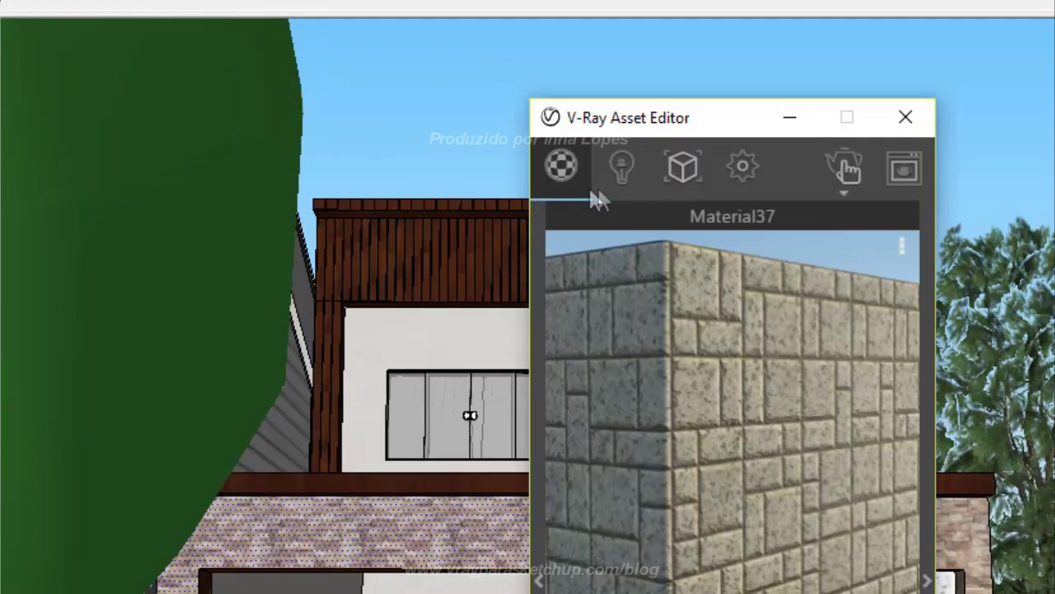
{"action": "left_click", "coordinate": [621, 171]}
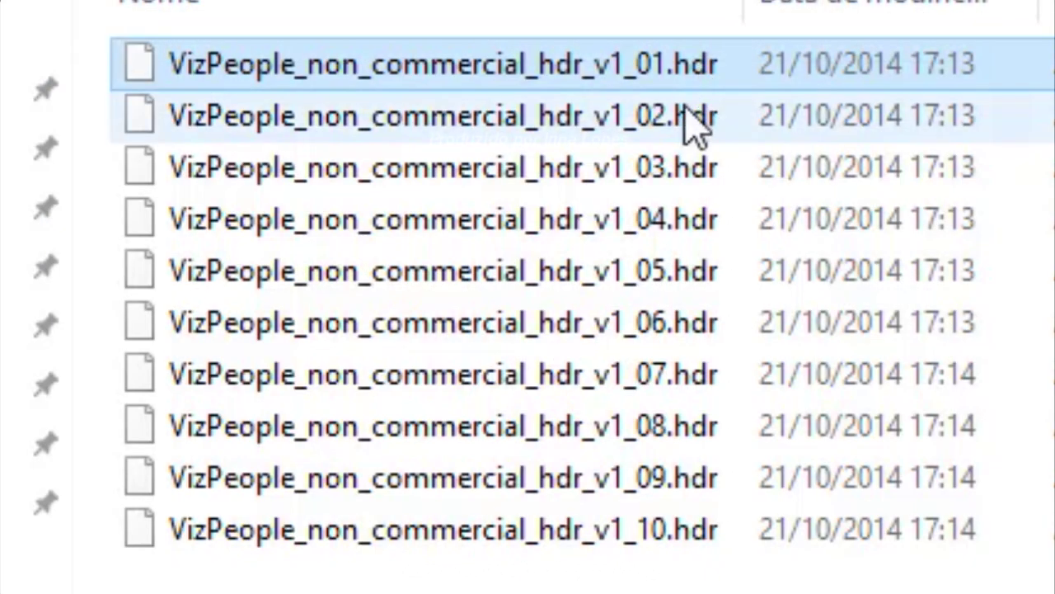
{"action": "left_click", "coordinate": [697, 125]}
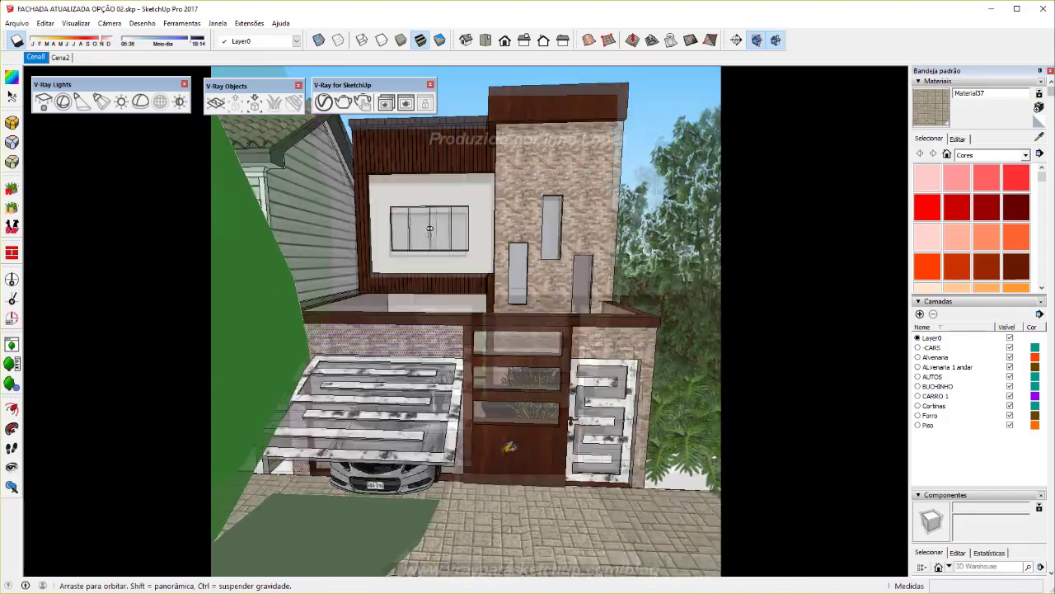
{"action": "mouse_move", "coordinate": [429, 229]}
{"action": "middle_mouse_down"}
{"action": "mouse_move", "coordinate": [353, 467]}
{"action": "mouse_move", "coordinate": [474, 385]}
{"action": "middle_mouse_up"}
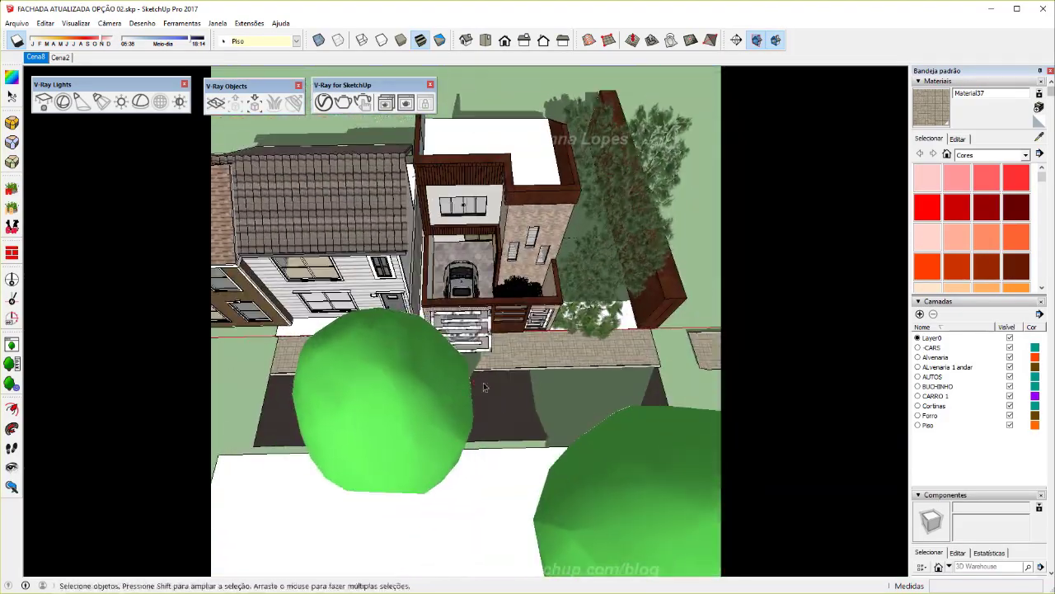
- Shift the shadow date and time so house and tree shadows move across the lot
{"action": "left_click_drag", "start_coordinate": [86, 43], "coordinate": [95, 44]}
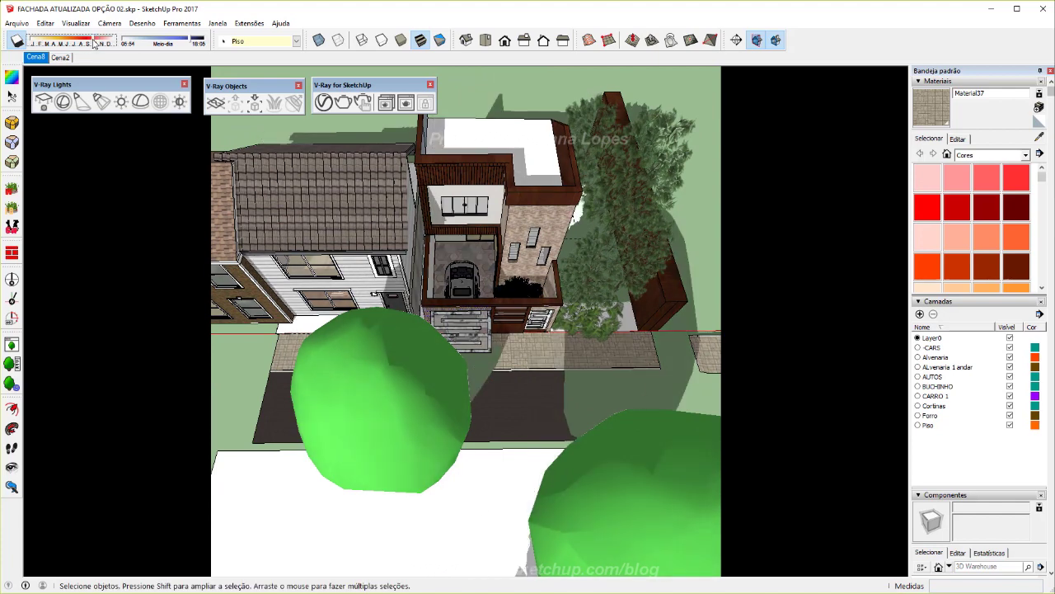
{"action": "mouse_move", "coordinate": [73, 41]}
{"action": "left_mouse_down"}
{"action": "mouse_move", "coordinate": [84, 44]}
{"action": "mouse_move", "coordinate": [31, 43]}
{"action": "mouse_move", "coordinate": [77, 43]}
{"action": "left_mouse_up"}
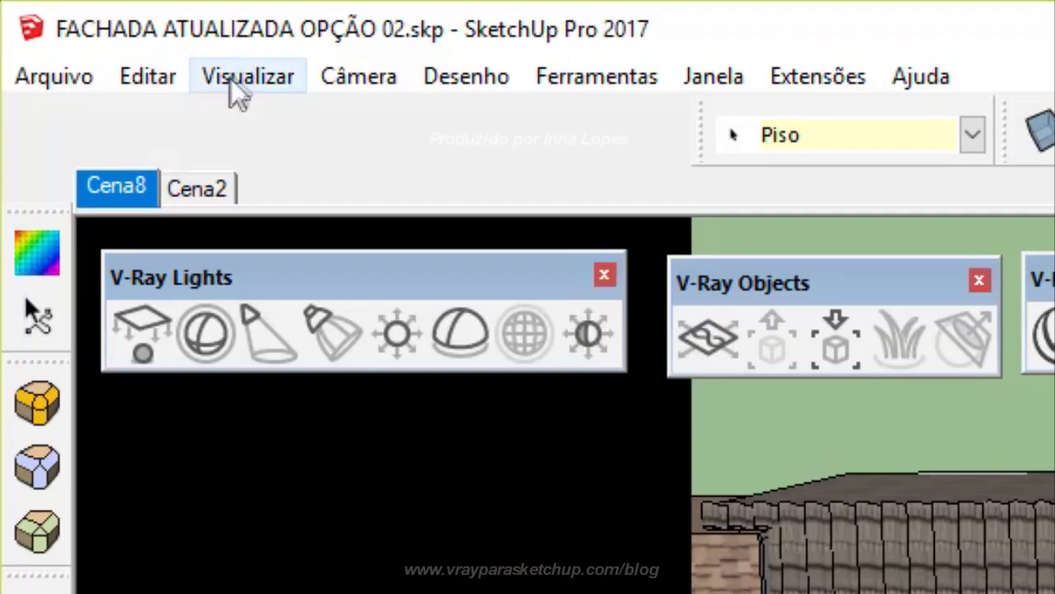
{"action": "left_click", "coordinate": [74, 25]}
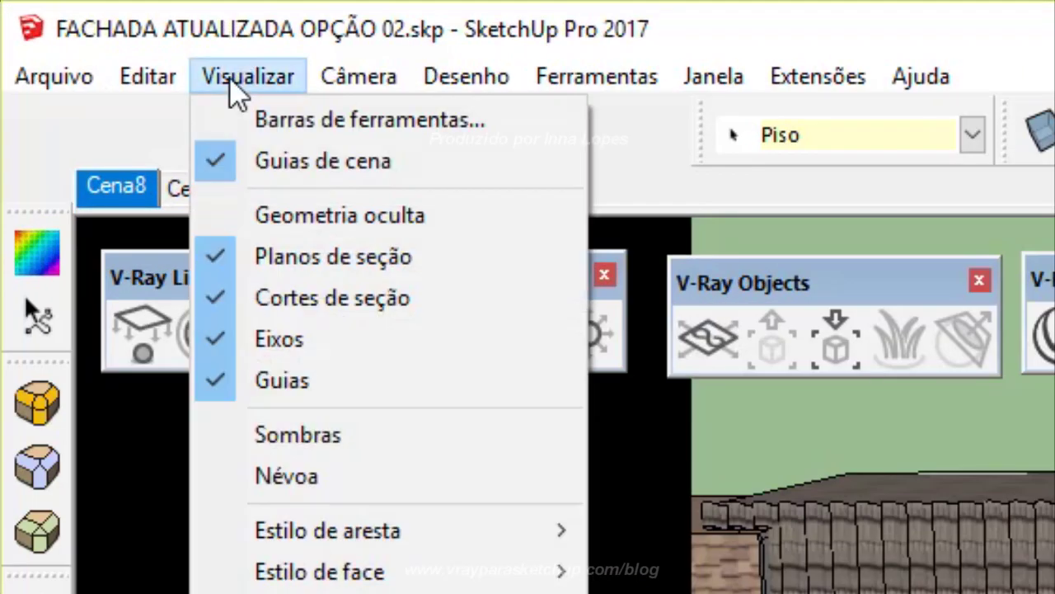
- Enable the Sombras toolbar from Visualizar > Barras de ferramentas
{"action": "left_click", "coordinate": [294, 121]}
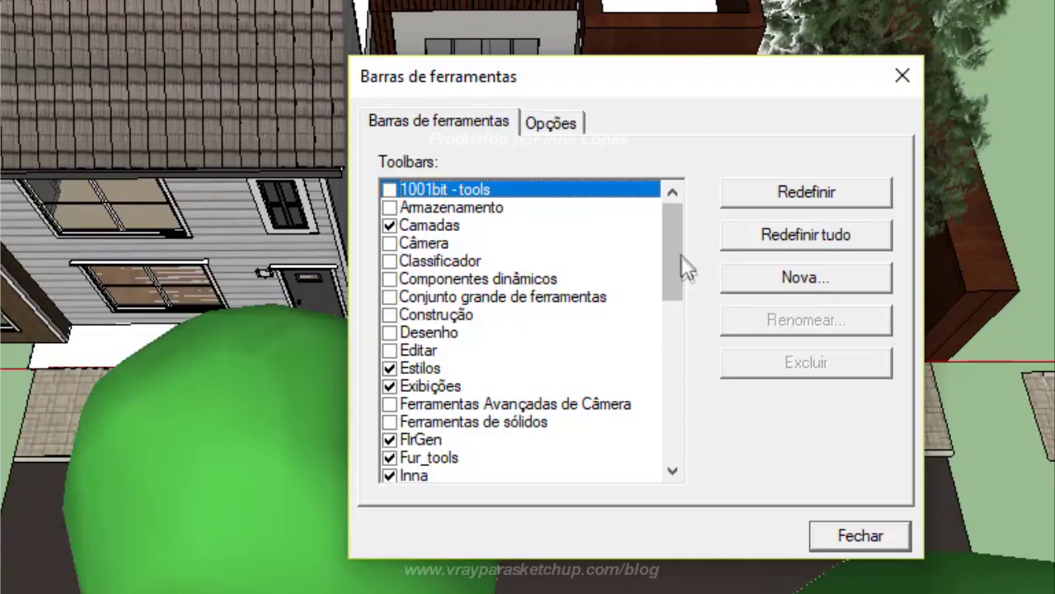
{"action": "scroll", "coordinate": [502, 358], "scroll_direction": "down", "scroll_amount": 5}
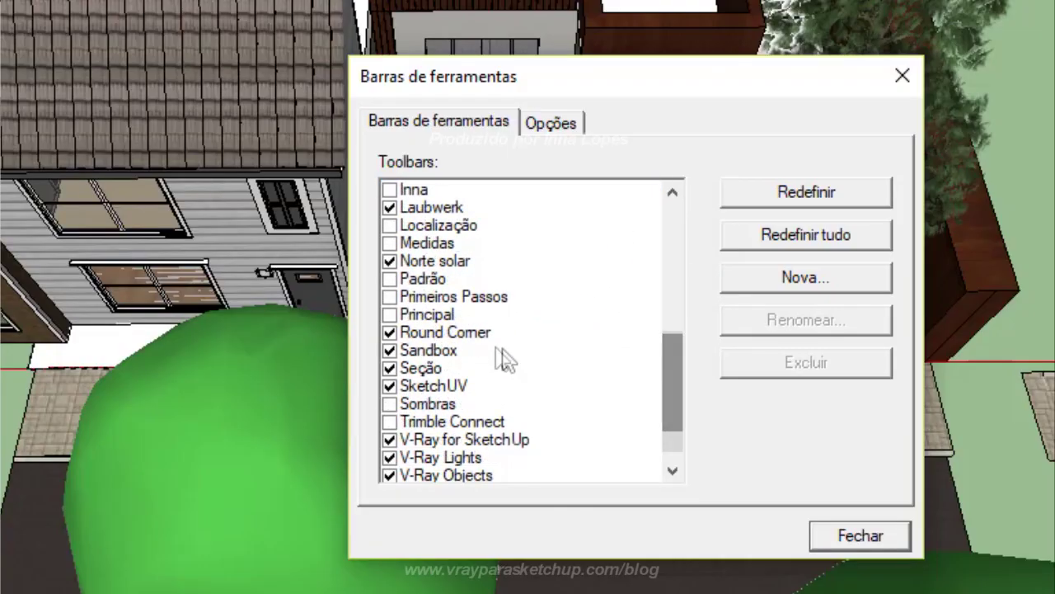
{"action": "left_click", "coordinate": [420, 403]}
{"action": "left_click", "coordinate": [389, 404]}
{"action": "left_click", "coordinate": [891, 540]}
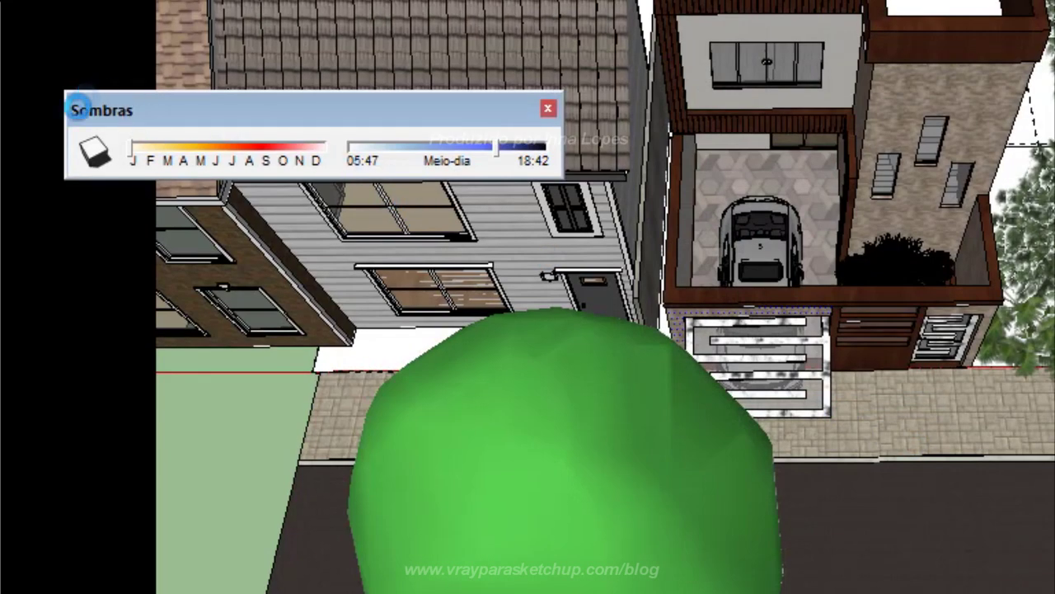
- Turn shadows on, set the time to early morning and the month to January–February
{"action": "left_click", "coordinate": [92, 153]}
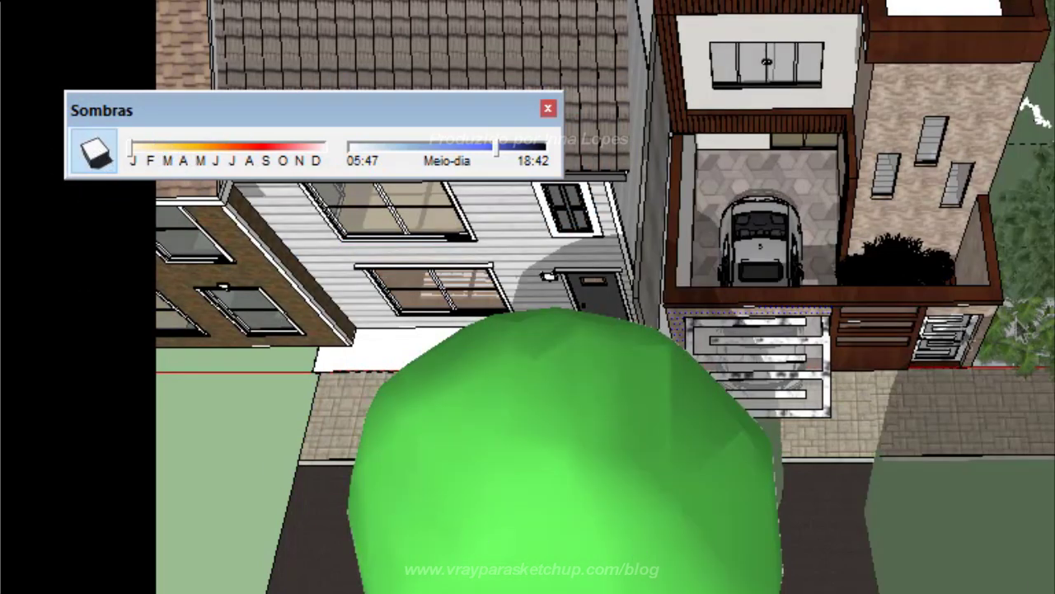
{"action": "left_click", "coordinate": [476, 158]}
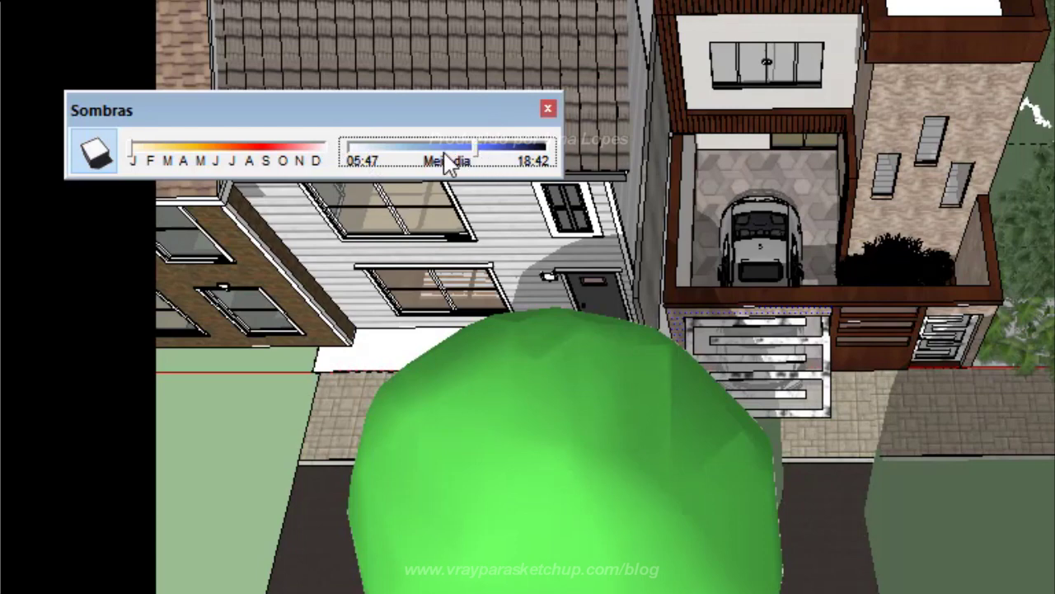
{"action": "left_click", "coordinate": [433, 160]}
{"action": "left_click", "coordinate": [396, 159]}
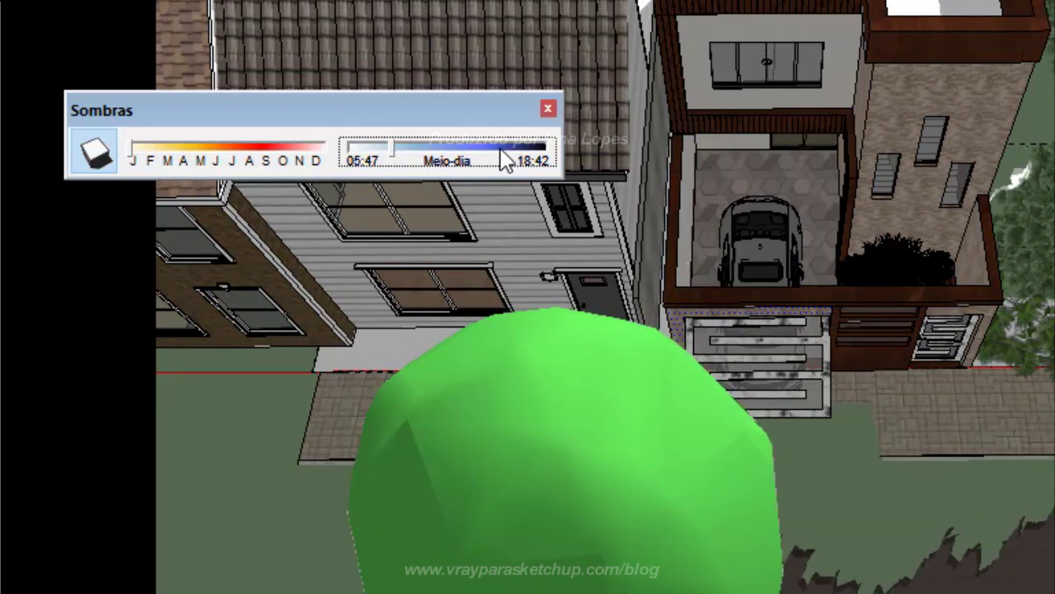
{"action": "left_click_drag", "start_coordinate": [145, 158], "coordinate": [170, 162]}
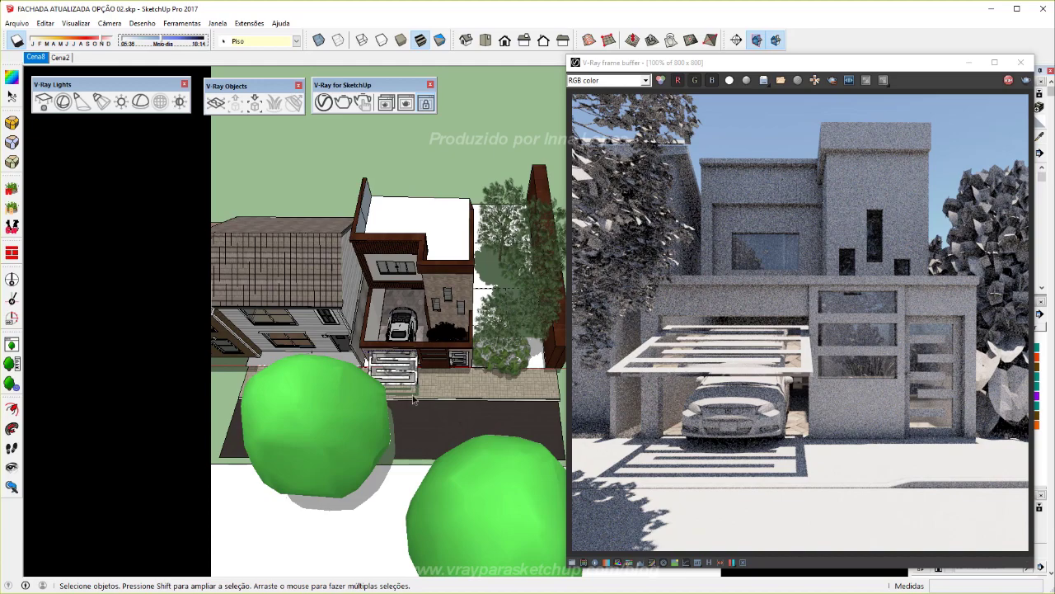
- Orbit to a new angle on the house and re-render the sunlit facade in V-Ray
{"action": "middle_click_drag", "start_coordinate": [412, 397], "coordinate": [319, 306]}
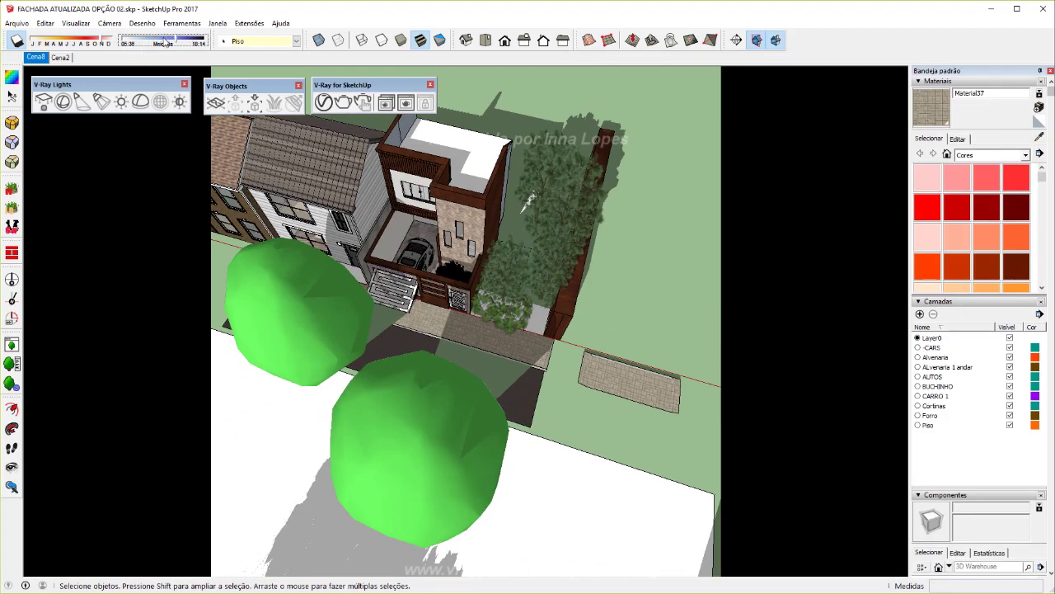
- Move the shadow time so trees cast new shadows, orbit around, and return to the Cena8 scene
{"action": "left_click", "coordinate": [161, 43]}
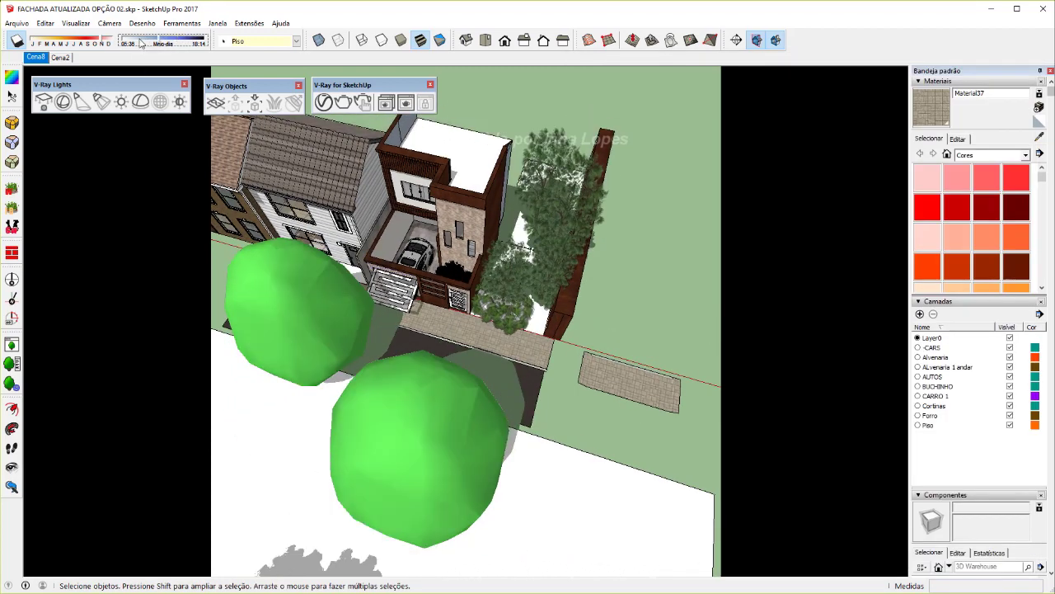
{"action": "left_click", "coordinate": [143, 43]}
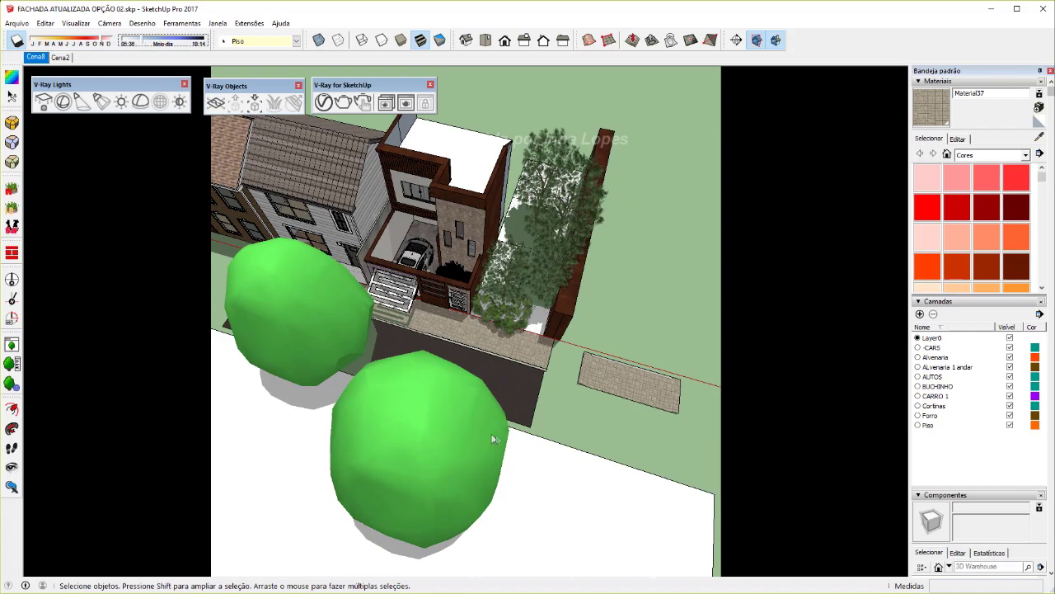
{"action": "middle_click_drag", "start_coordinate": [490, 433], "coordinate": [363, 437]}
{"action": "middle_click_drag", "start_coordinate": [437, 369], "coordinate": [664, 391]}
{"action": "left_click", "coordinate": [36, 57]}
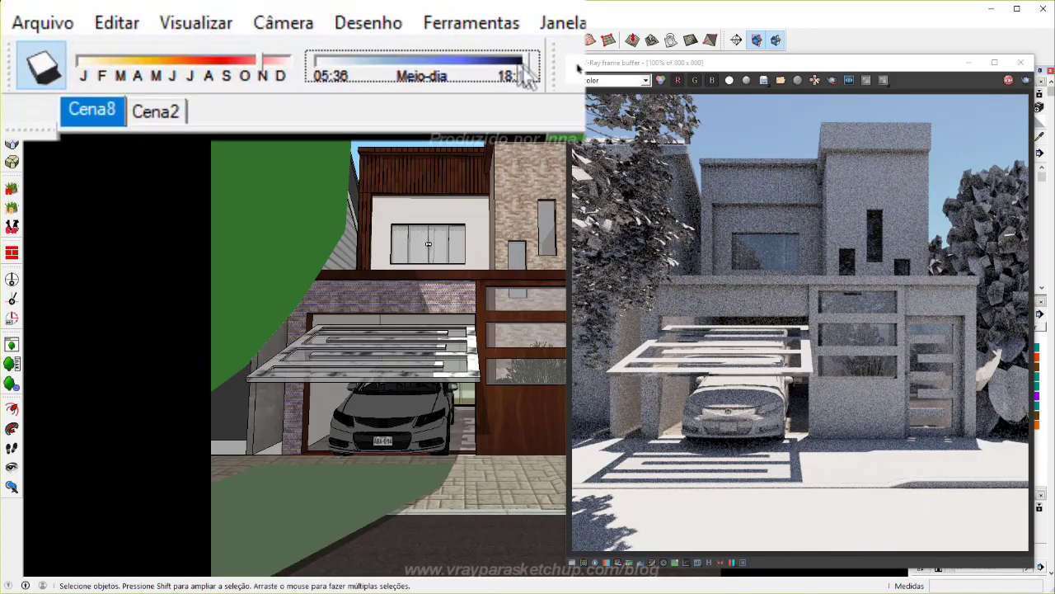
- Sweep the sun time from early morning to 18:14 as the V-Ray render turns sunlit
{"action": "left_click", "coordinate": [499, 70]}
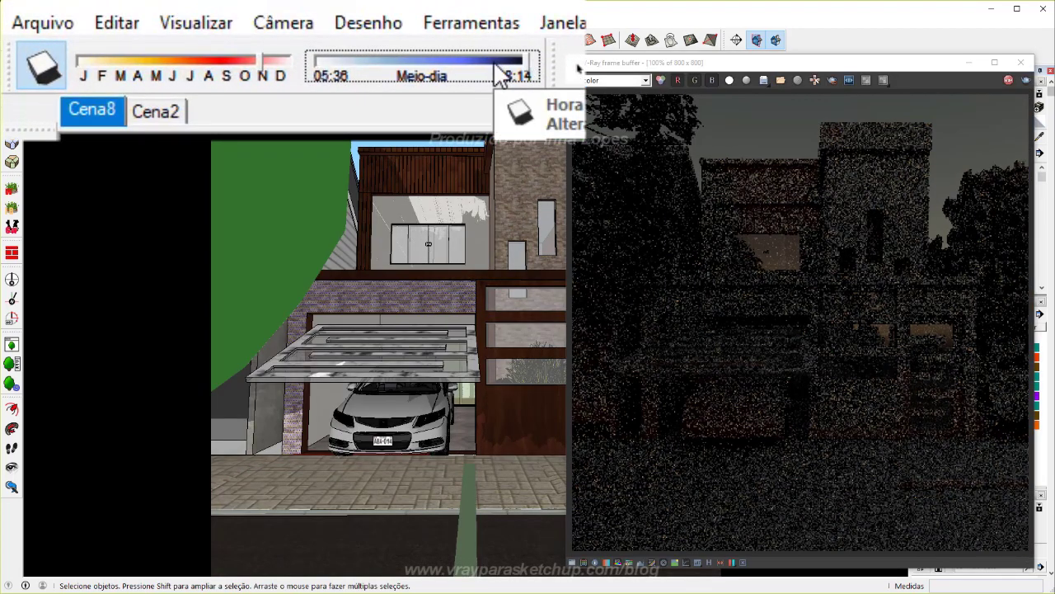
{"action": "left_click", "coordinate": [321, 66]}
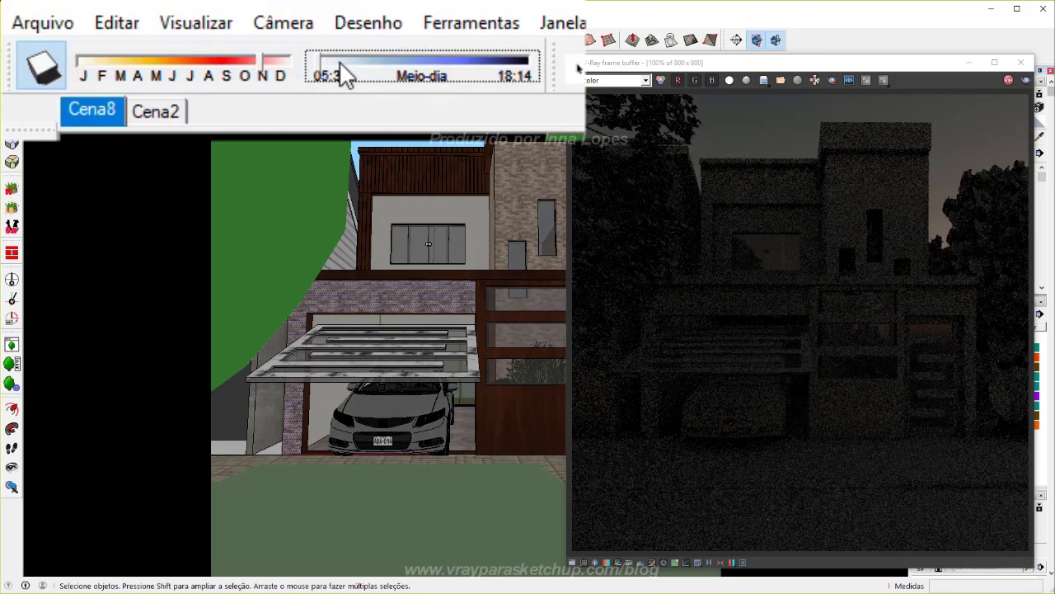
{"action": "left_click_drag", "start_coordinate": [335, 76], "coordinate": [515, 72]}
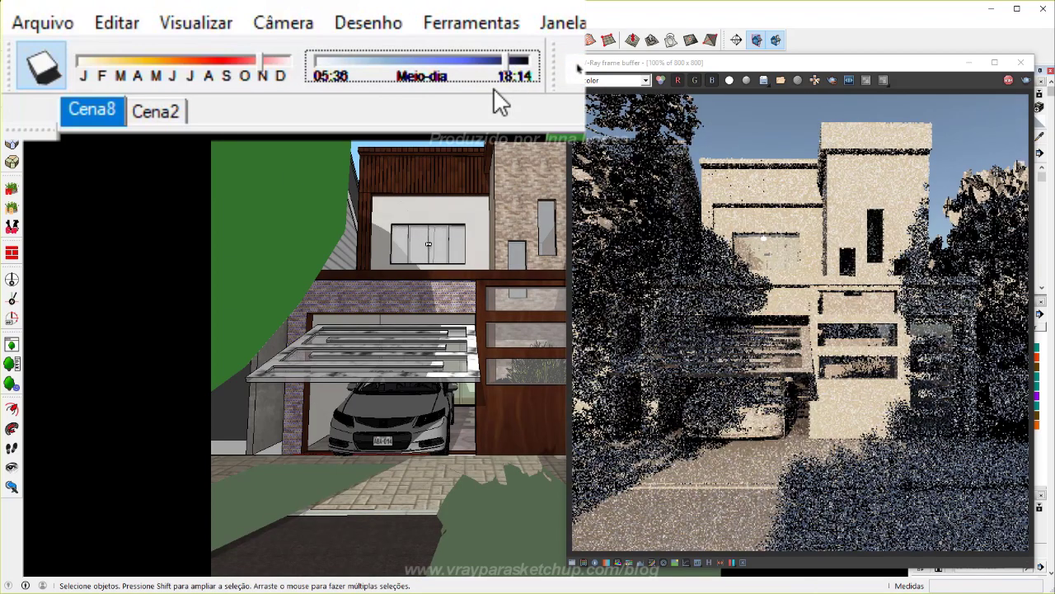
{"action": "left_click_drag", "start_coordinate": [505, 64], "coordinate": [525, 64]}
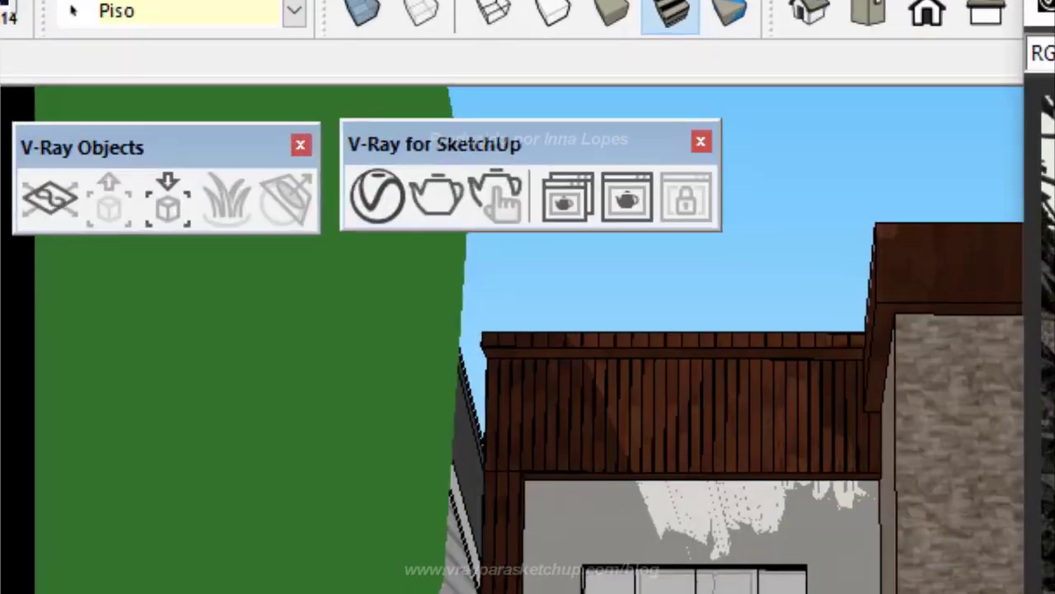
- Open the V-Ray Asset Editor and display the scene's SunLight parameters
{"action": "left_click", "coordinate": [377, 197]}
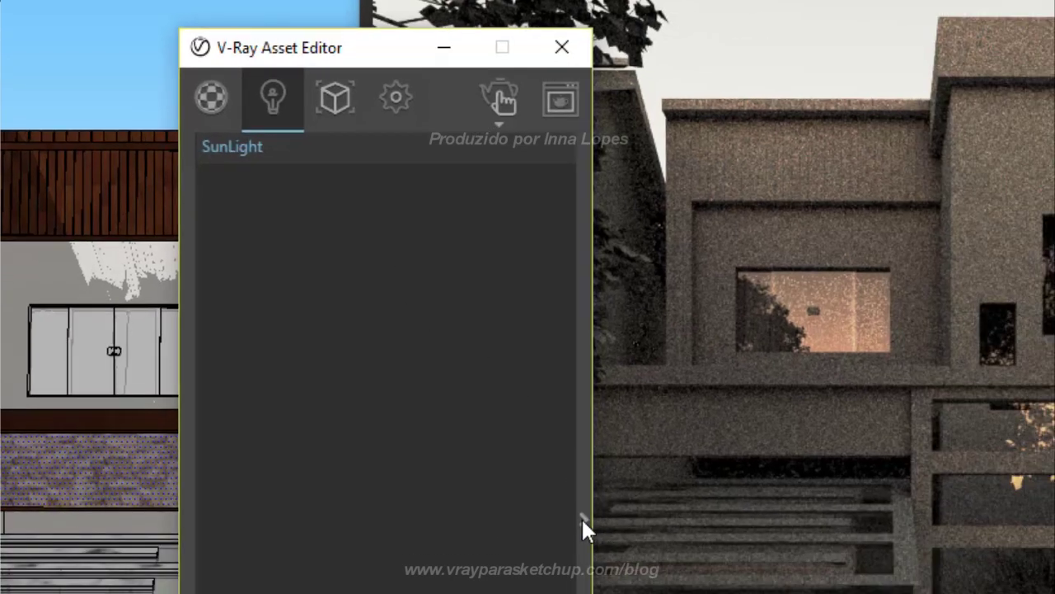
{"action": "left_click", "coordinate": [583, 518]}
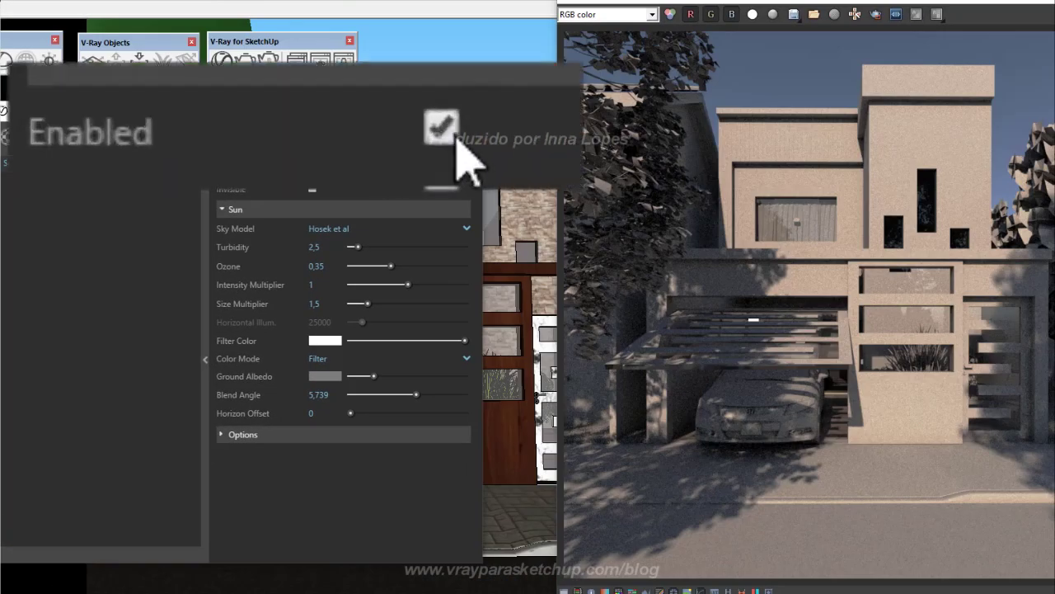
- Uncheck the SunLight's Enabled option to darken the render, then re-check it to relight the facade
{"action": "left_click", "coordinate": [313, 171]}
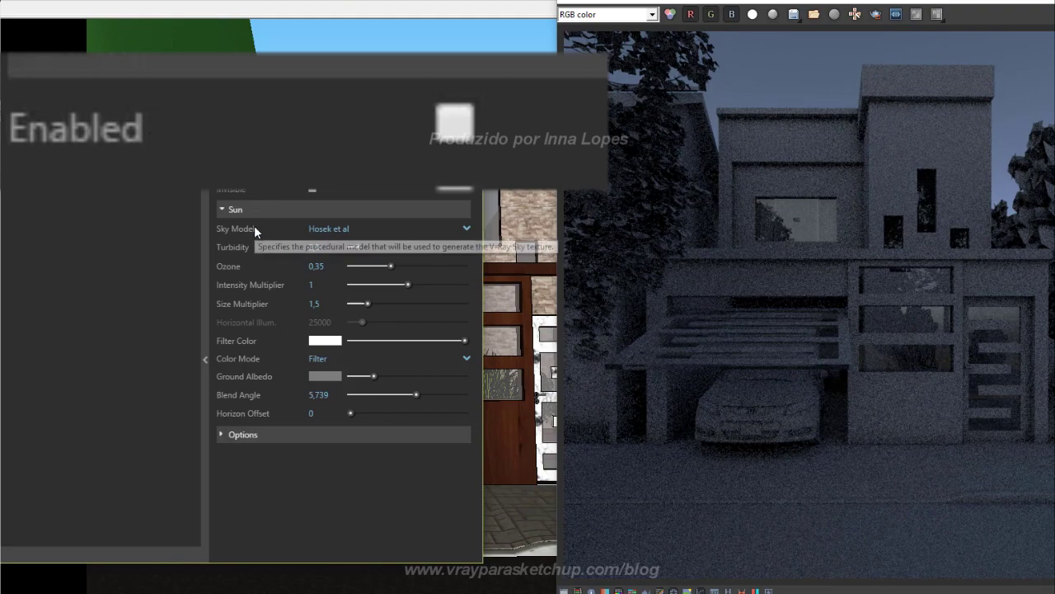
{"action": "left_click", "coordinate": [314, 172]}
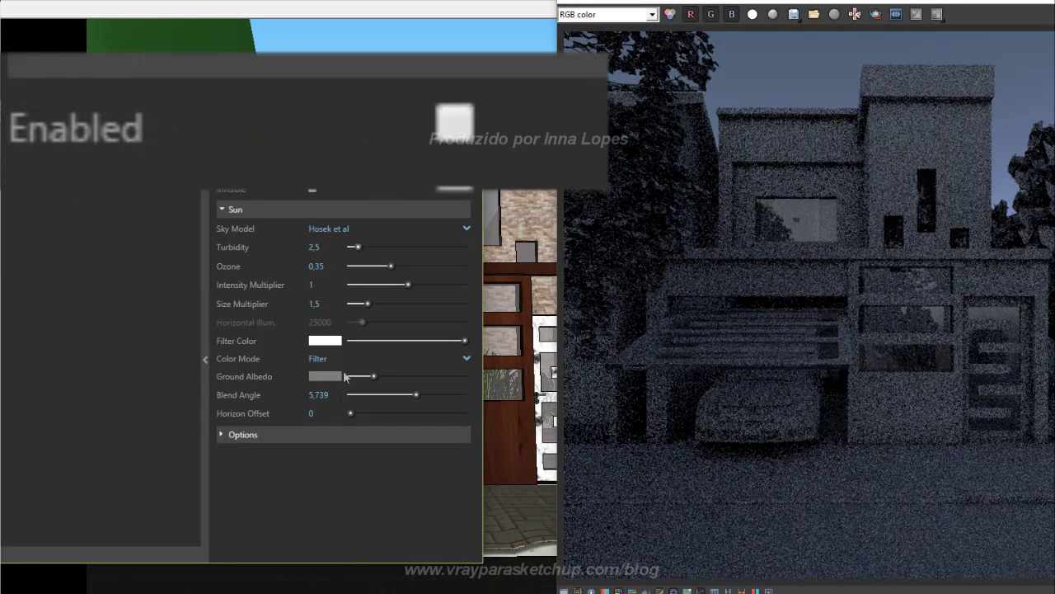
{"action": "left_click", "coordinate": [313, 171]}
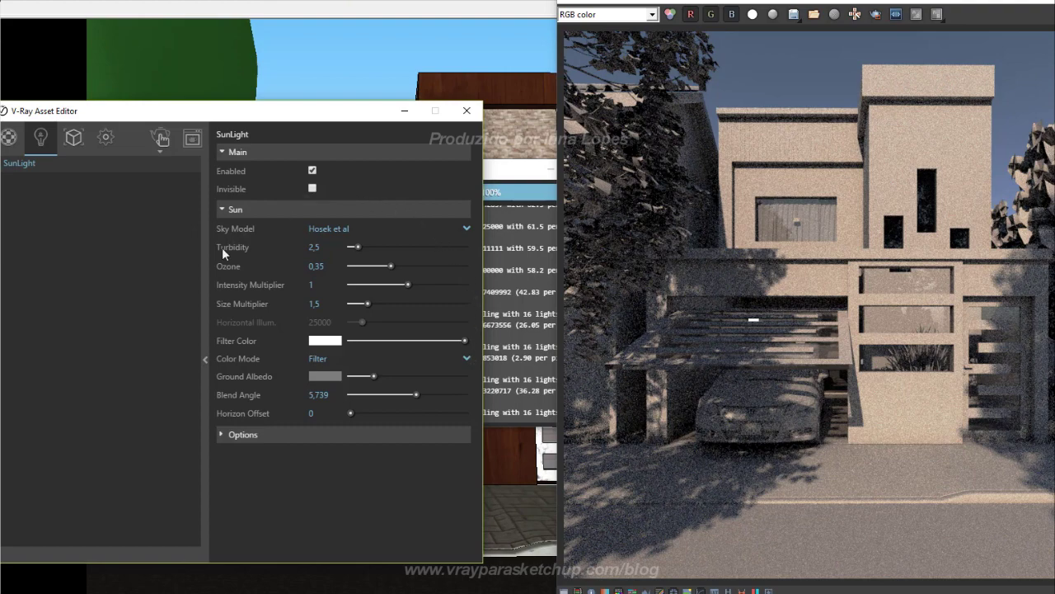
- Check the SunLight Options section, collapse the SunLight settings, and close the V-Ray Asset Editor
{"action": "left_click", "coordinate": [229, 435]}
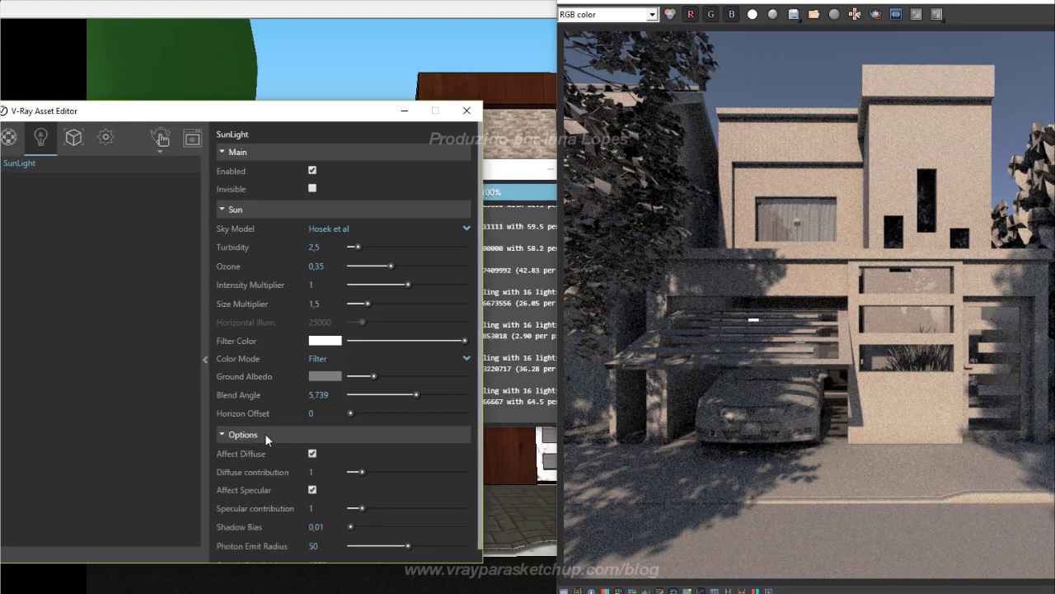
{"action": "left_click", "coordinate": [277, 433]}
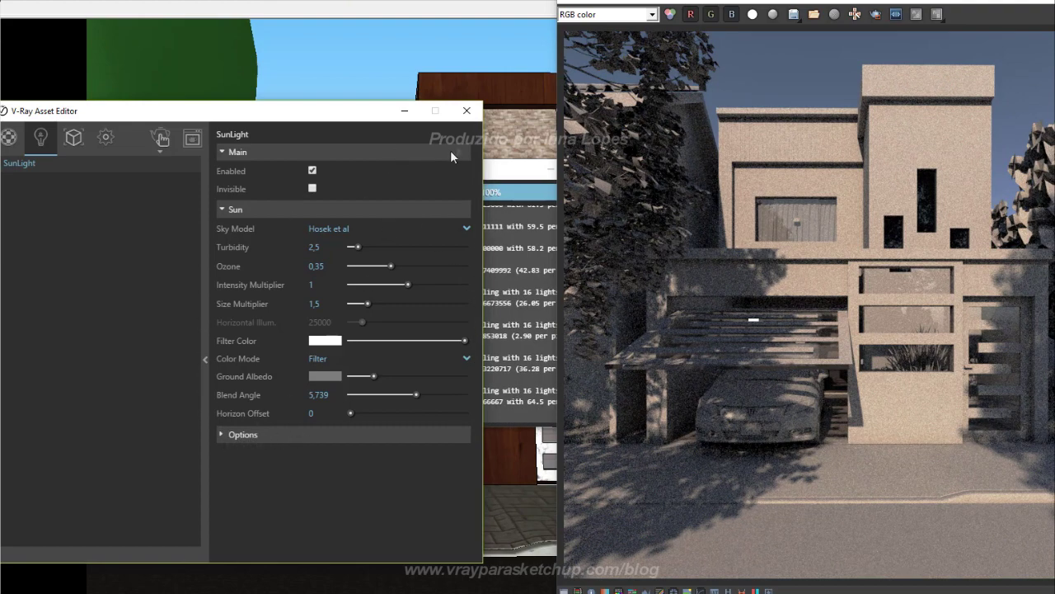
{"action": "left_click", "coordinate": [208, 262]}
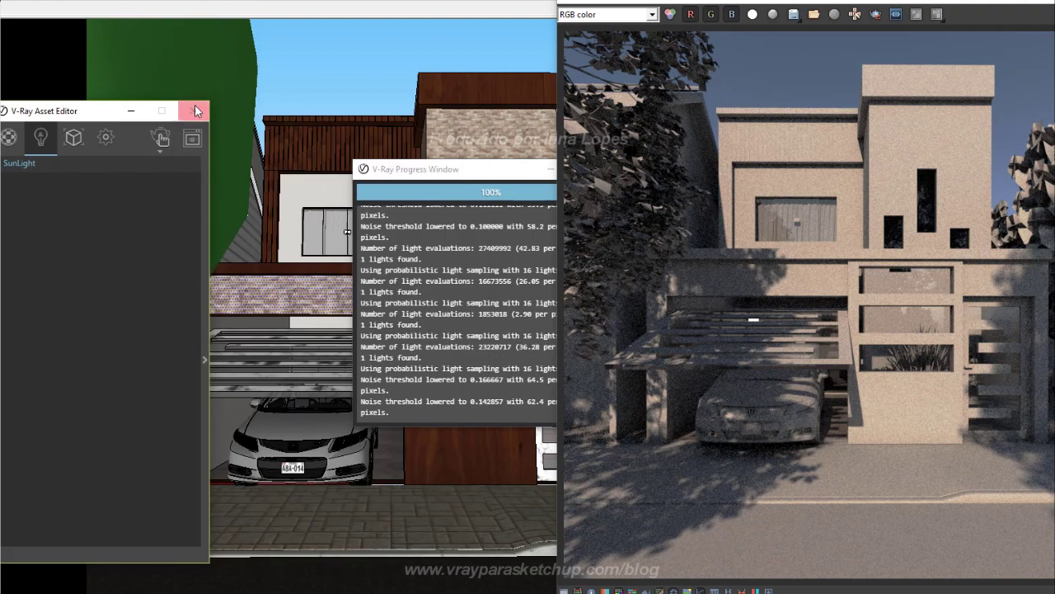
{"action": "left_click", "coordinate": [196, 112]}
{"action": "left_click", "coordinate": [178, 7]}
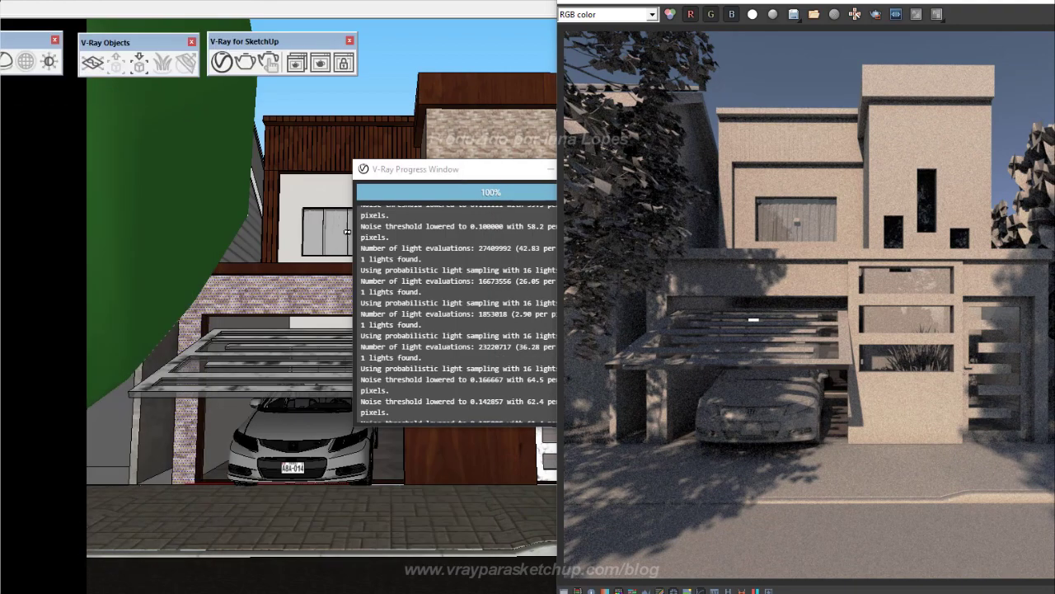